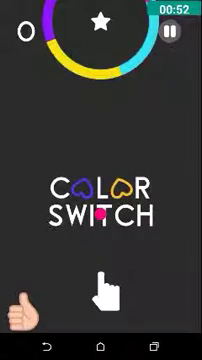
Start the run and tap the ball upward toward the first ring
{"action": "left_click", "coordinate": [105, 290]}
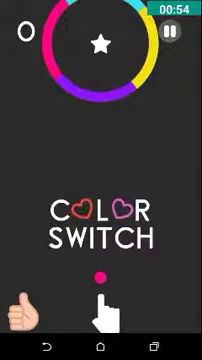
{"action": "left_click", "coordinate": [105, 290]}
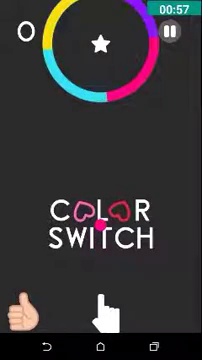
{"action": "left_click", "coordinate": [105, 290]}
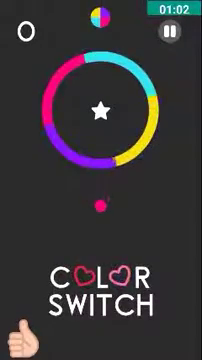
{"action": "left_click", "coordinate": [101, 250]}
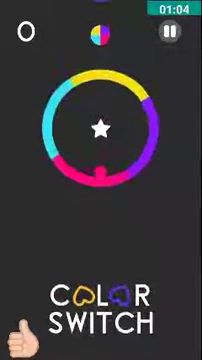
{"action": "left_click", "coordinate": [101, 250]}
{"action": "left_click", "coordinate": [101, 250]}
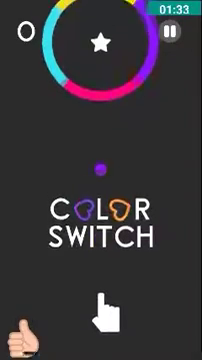
{"action": "left_click", "coordinate": [100, 250]}
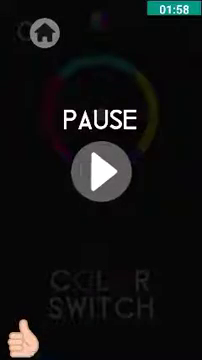
Keep the ball climbing, resume the paused game, and bounce into the ring until crashing
{"action": "left_click", "coordinate": [100, 170]}
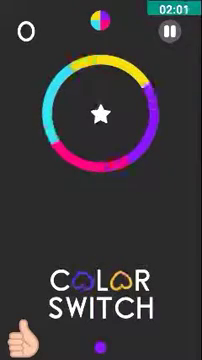
{"action": "left_click", "coordinate": [100, 200]}
{"action": "left_click", "coordinate": [100, 200]}
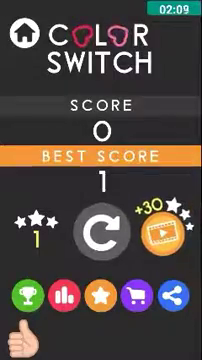
Replay, then jump through the first ring and collect the star for a score of 1
{"action": "left_click", "coordinate": [100, 235]}
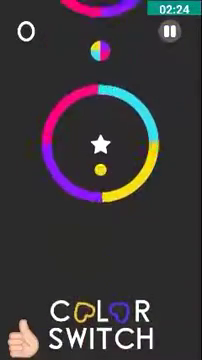
{"action": "left_click", "coordinate": [101, 233]}
{"action": "left_click", "coordinate": [101, 233]}
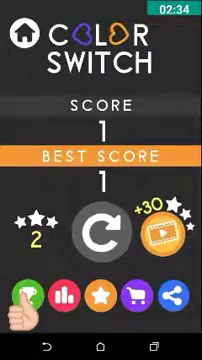
Replay and tap through rings over several attempts, collecting stars up to a score of 3
{"action": "left_click", "coordinate": [100, 235]}
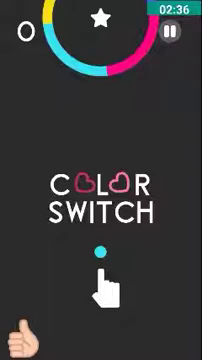
{"action": "left_click", "coordinate": [100, 235]}
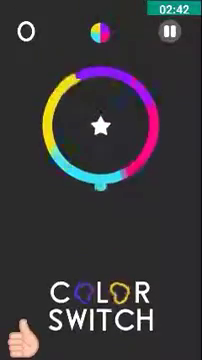
{"action": "left_click", "coordinate": [100, 235]}
{"action": "left_click", "coordinate": [100, 235]}
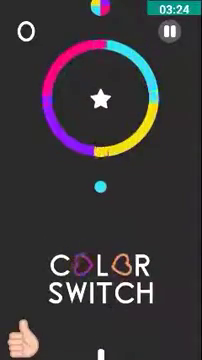
{"action": "left_click", "coordinate": [100, 180]}
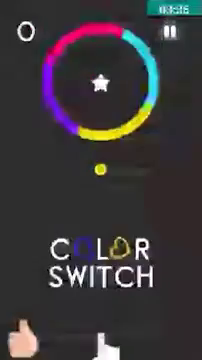
{"action": "left_click", "coordinate": [100, 200]}
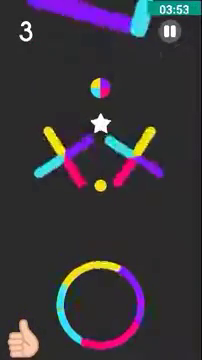
Climb the ball past the obstacles and up into the cross obstacle
{"action": "left_click", "coordinate": [100, 200]}
{"action": "left_click", "coordinate": [100, 200]}
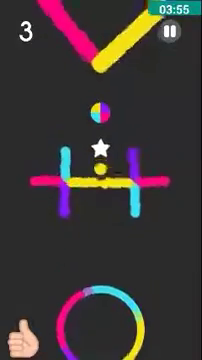
{"action": "left_click", "coordinate": [100, 200]}
{"action": "left_click", "coordinate": [100, 200]}
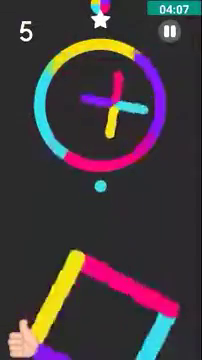
{"action": "left_click", "coordinate": [100, 200]}
{"action": "left_click", "coordinate": [100, 200]}
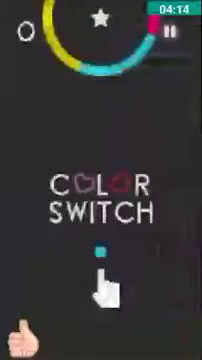
Hover and jump toward the next ring after reaching the best score of 5, then start a new run
{"action": "left_click", "coordinate": [100, 200]}
{"action": "left_click", "coordinate": [100, 200]}
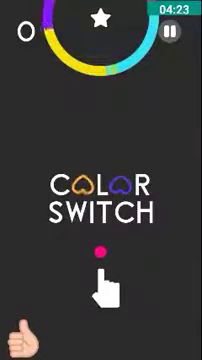
{"action": "left_click", "coordinate": [100, 200]}
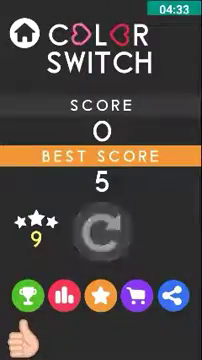
Replay after the game over and jump the ball toward the ring
{"action": "left_click", "coordinate": [100, 207]}
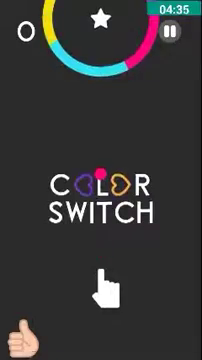
{"action": "left_click", "coordinate": [100, 250]}
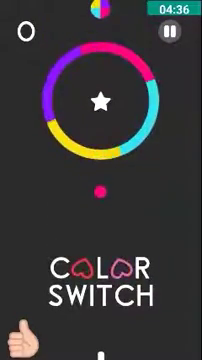
{"action": "left_click", "coordinate": [100, 250]}
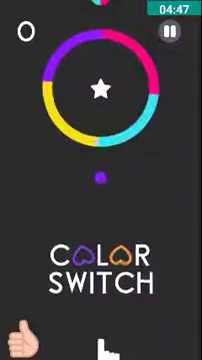
{"action": "left_click", "coordinate": [100, 200]}
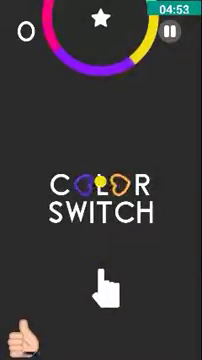
Start a new run, pass the first ring, grab the colour switcher and collect the next star
{"action": "left_click", "coordinate": [100, 200]}
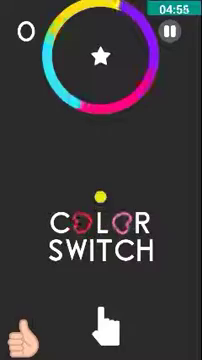
{"action": "left_click", "coordinate": [100, 200]}
{"action": "left_click", "coordinate": [100, 200]}
{"action": "left_click", "coordinate": [100, 200]}
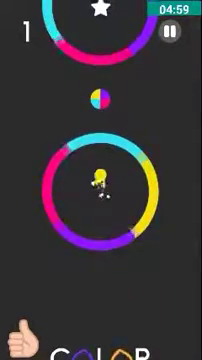
{"action": "left_click", "coordinate": [100, 200]}
{"action": "left_click", "coordinate": [100, 200]}
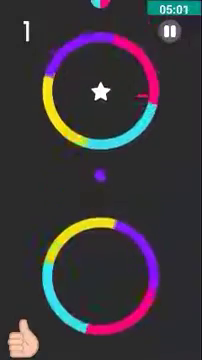
{"action": "left_click", "coordinate": [100, 200]}
{"action": "left_click", "coordinate": [100, 200]}
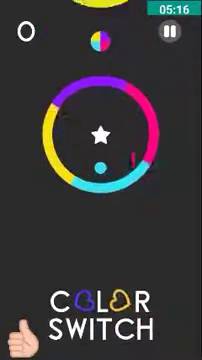
Pass another ring for a star, then begin a fresh run at score 0
{"action": "left_click", "coordinate": [100, 200]}
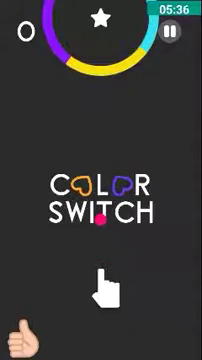
{"action": "left_click", "coordinate": [100, 200]}
{"action": "left_click", "coordinate": [100, 180]}
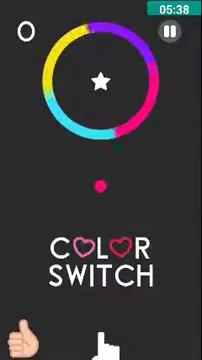